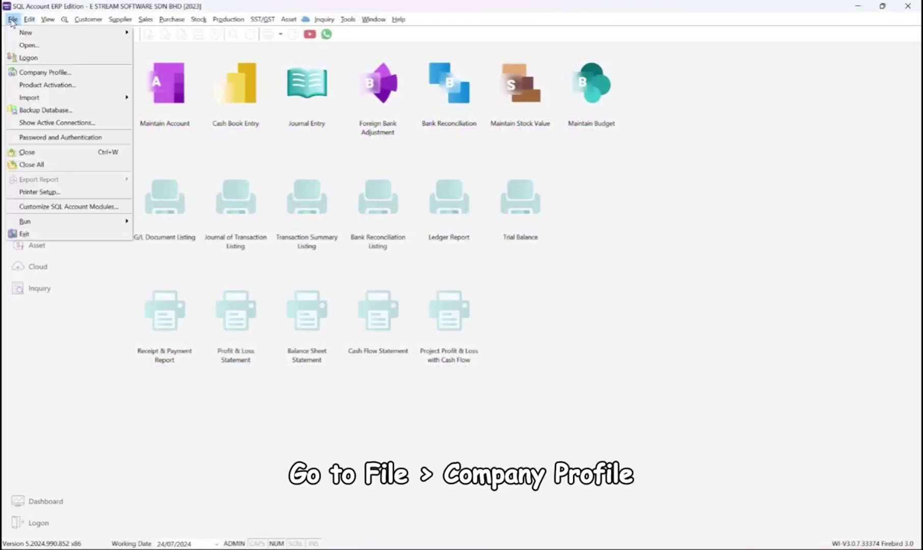
click(24, 71)
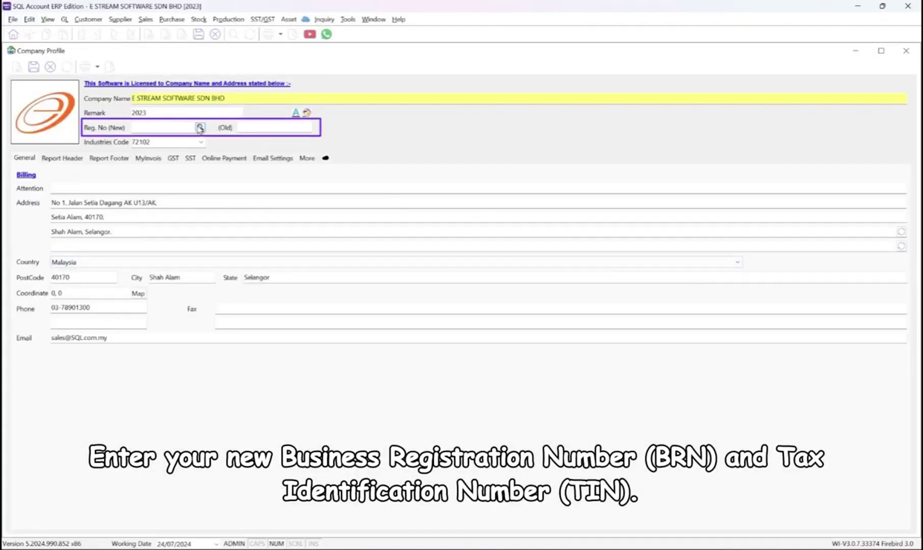
click(148, 158)
click(201, 127)
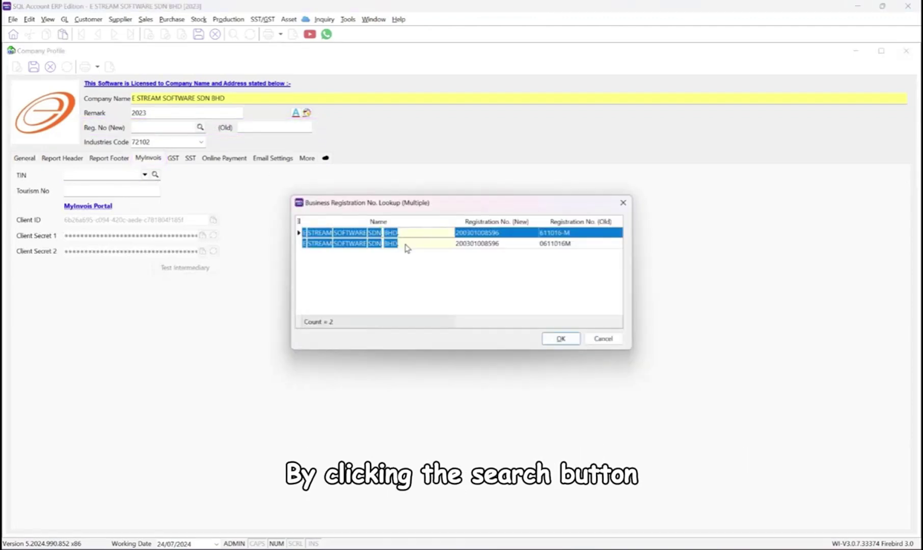
click(561, 338)
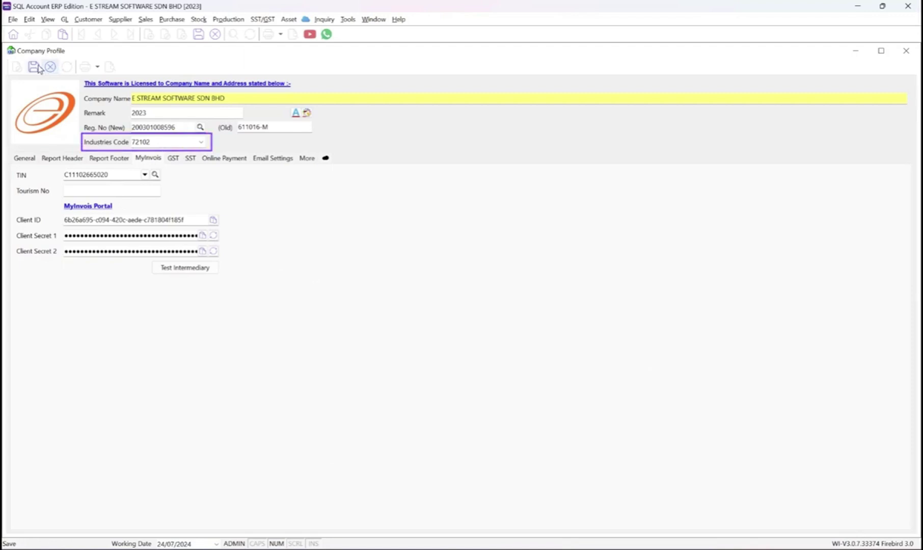
- Save the company profile with Malaysia as billing country and review its SST details
click(24, 158)
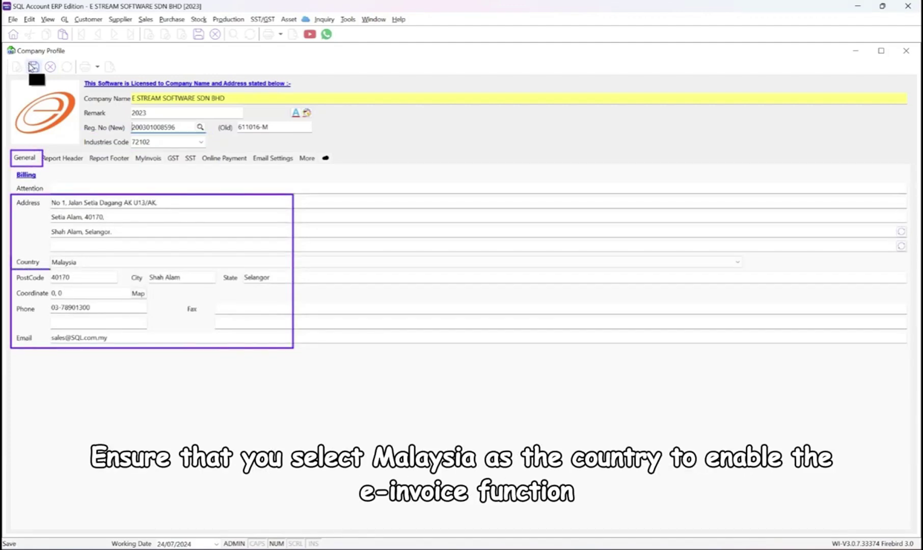
click(33, 67)
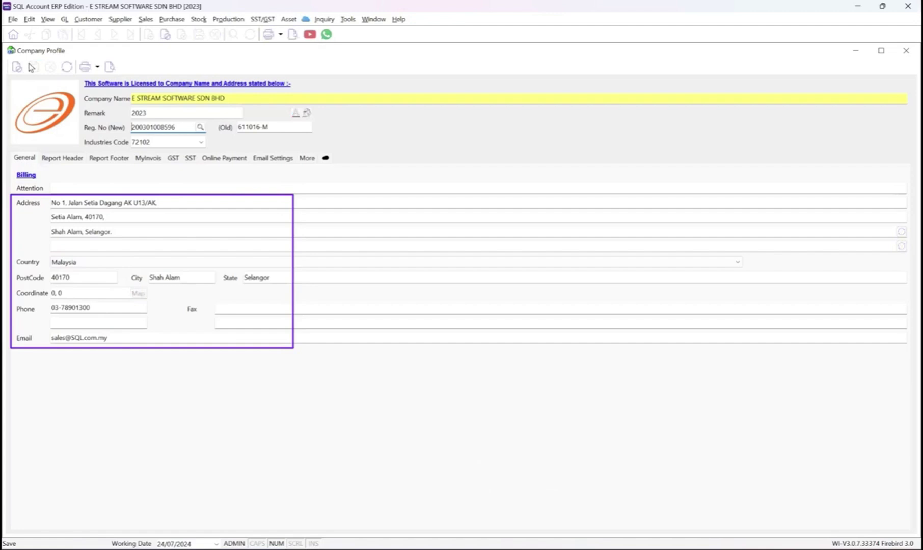
click(192, 159)
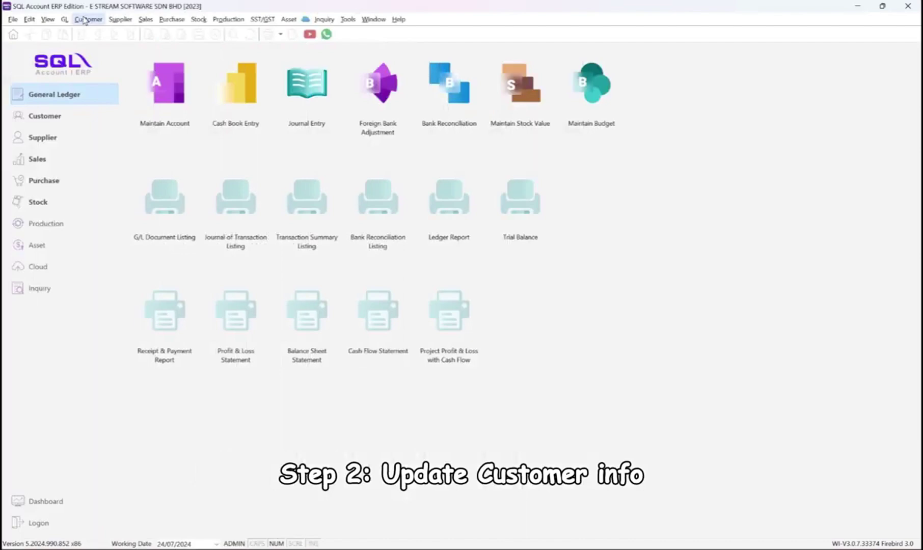
- Run a TIN Lookup on the customer list and save the BRN/TIN grid for 16 customers
click(85, 21)
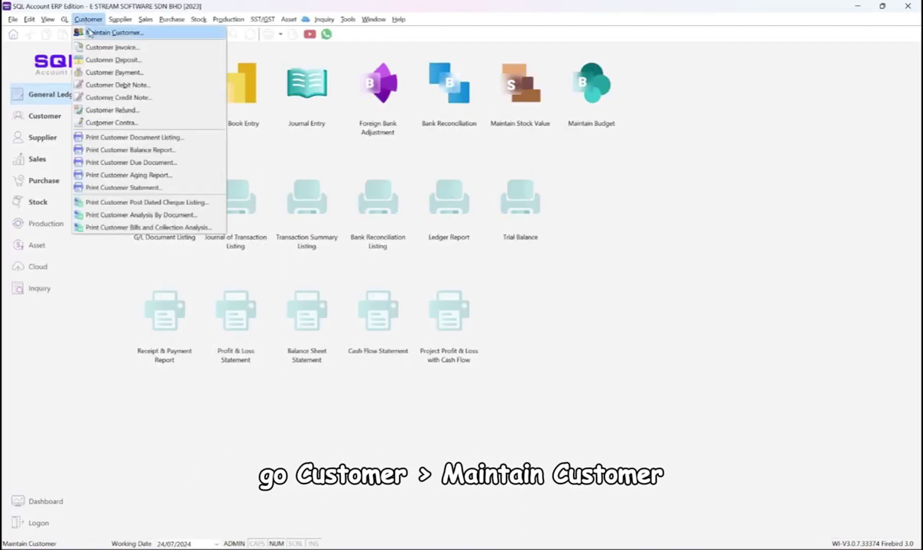
click(114, 33)
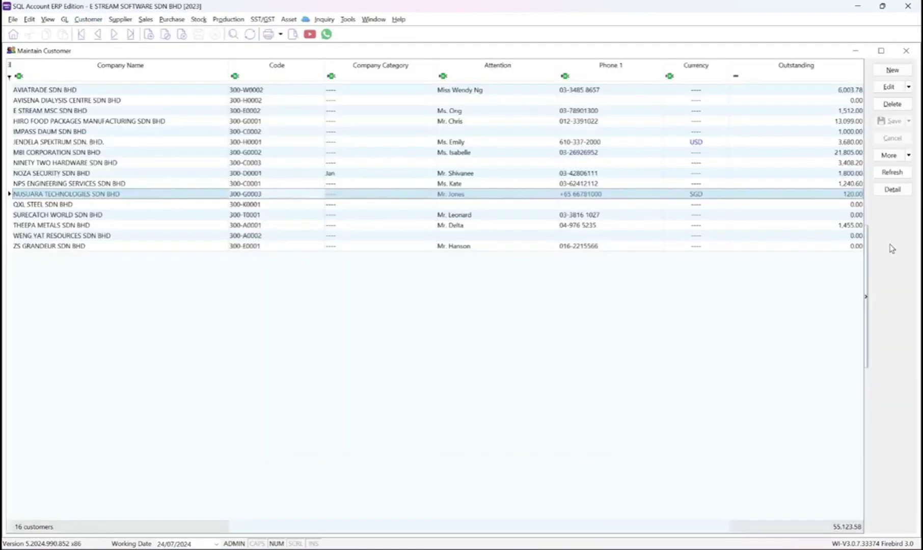
right_click(891, 249)
click(871, 286)
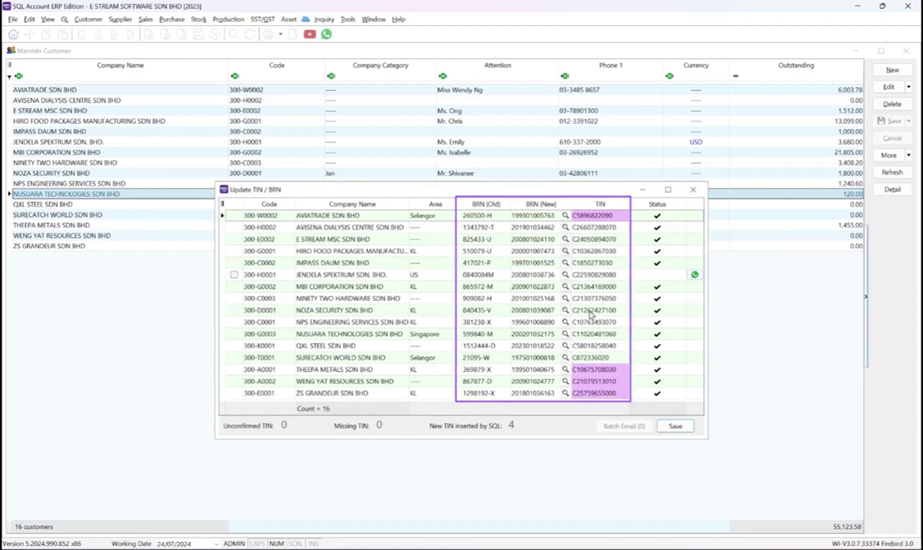
click(675, 427)
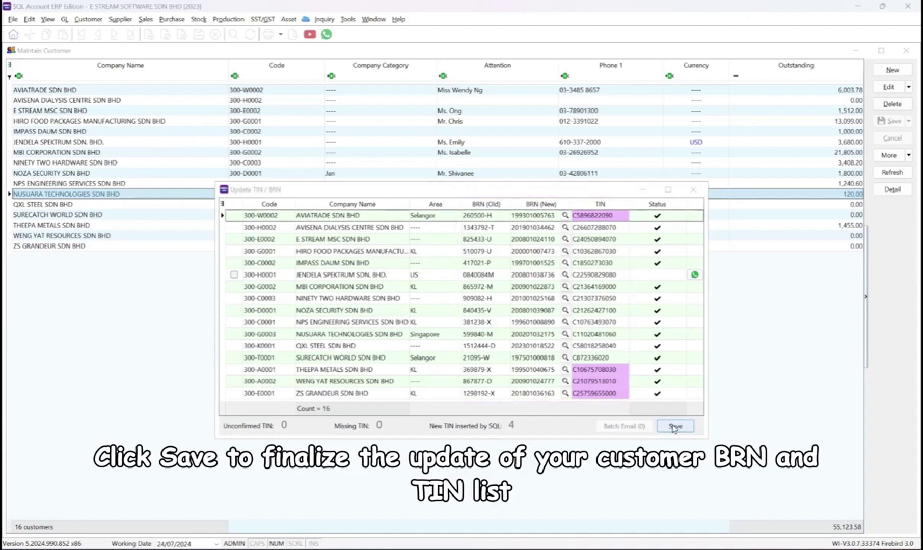
- Acknowledge the TIN update and check that E STREAM MSC SDN BHD keeps BRN as its ID type, along with its TIN options
click(527, 297)
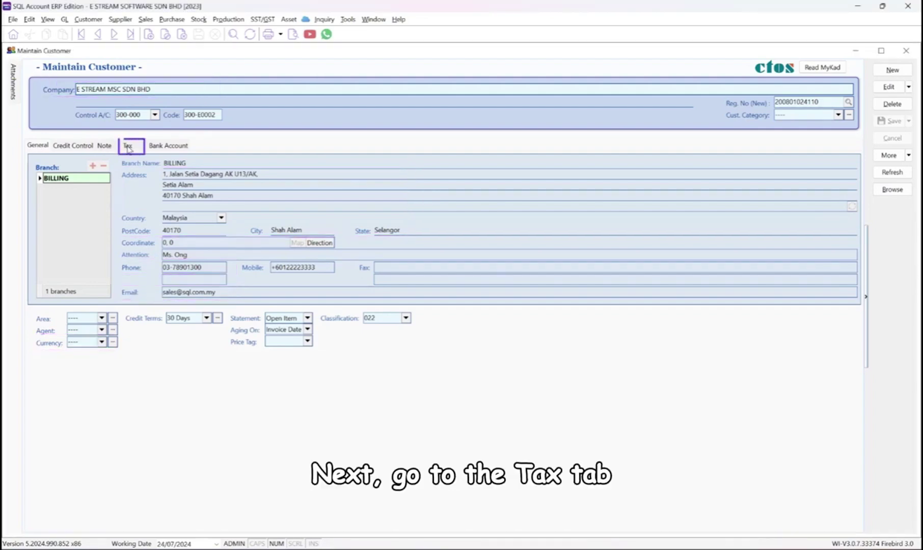
click(127, 147)
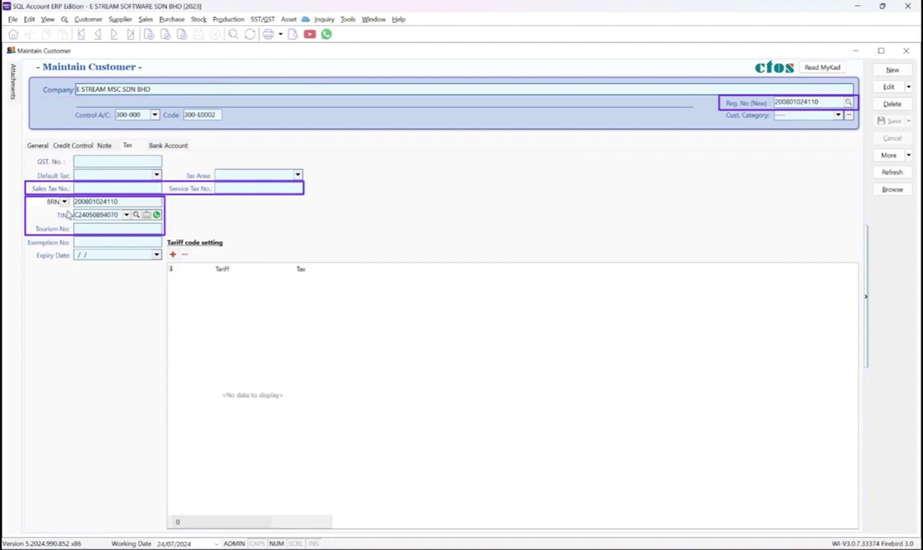
click(64, 201)
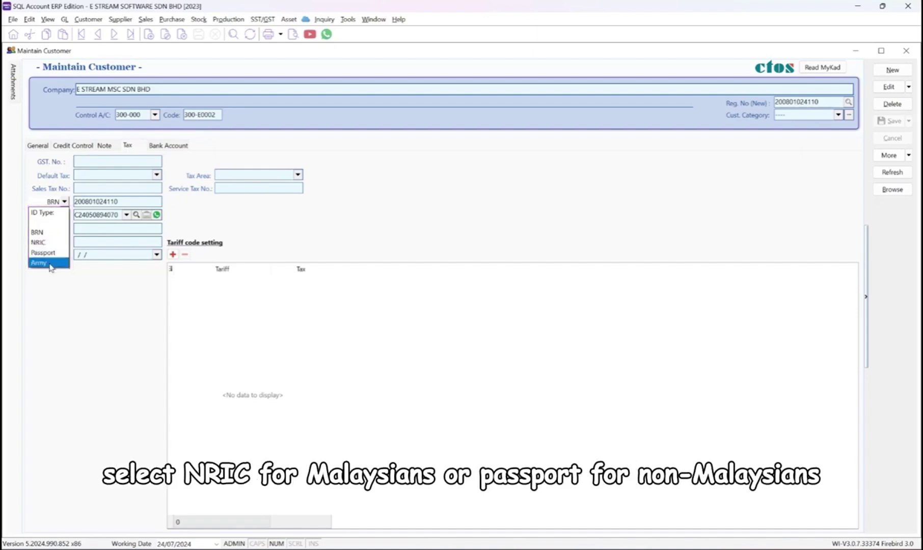
click(117, 199)
click(126, 214)
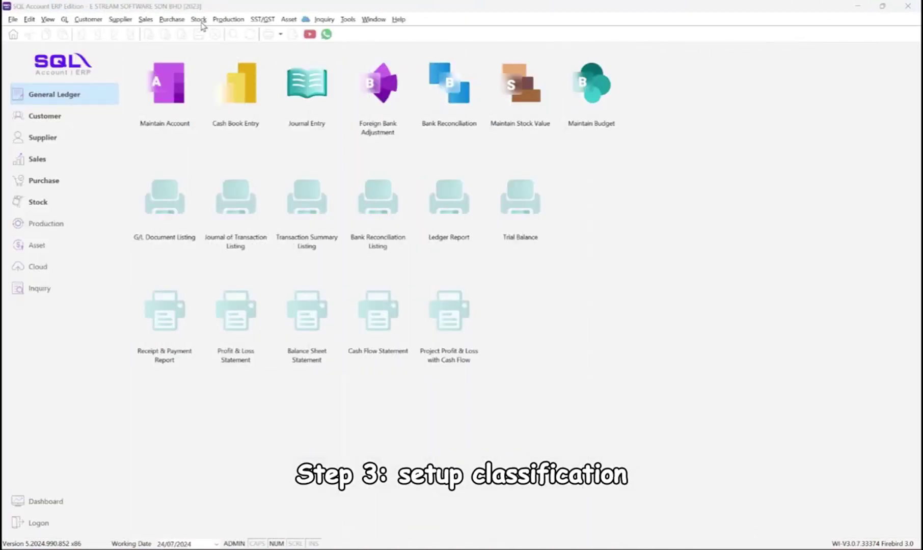
- Edit stock item BOM-01/Black, save classification code 022 (Others), and return to the item list
click(200, 20)
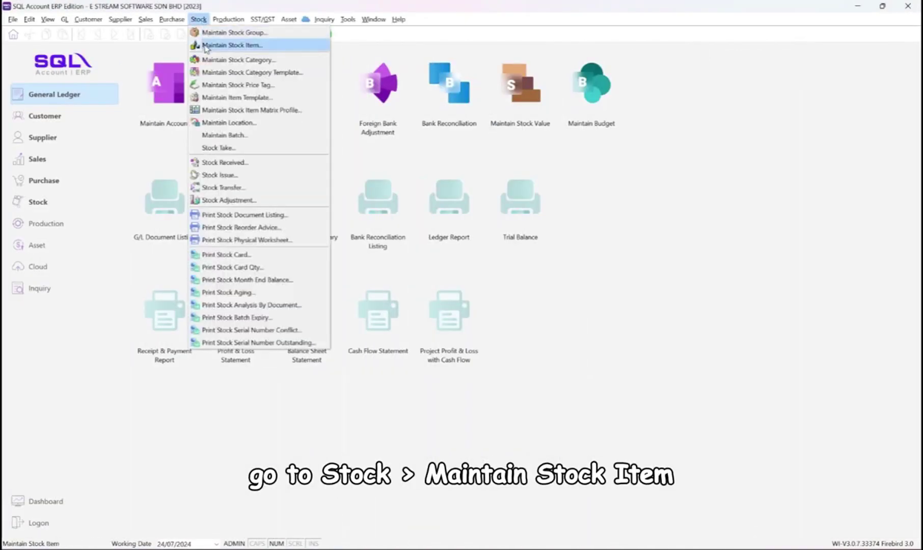
click(206, 46)
click(891, 172)
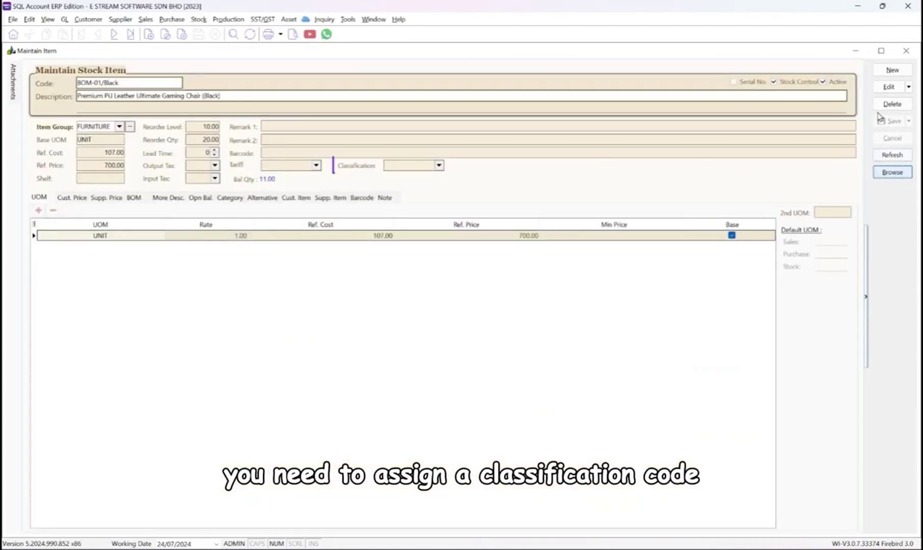
click(889, 87)
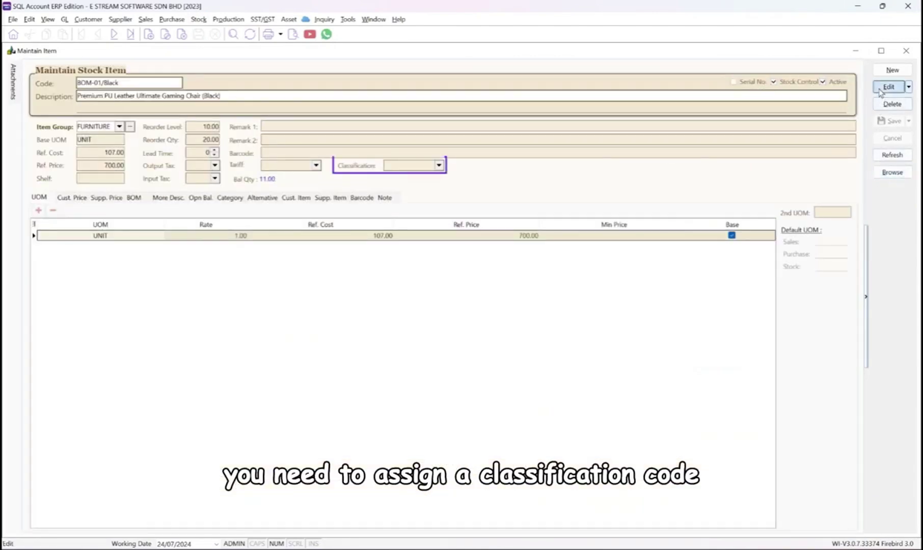
click(438, 165)
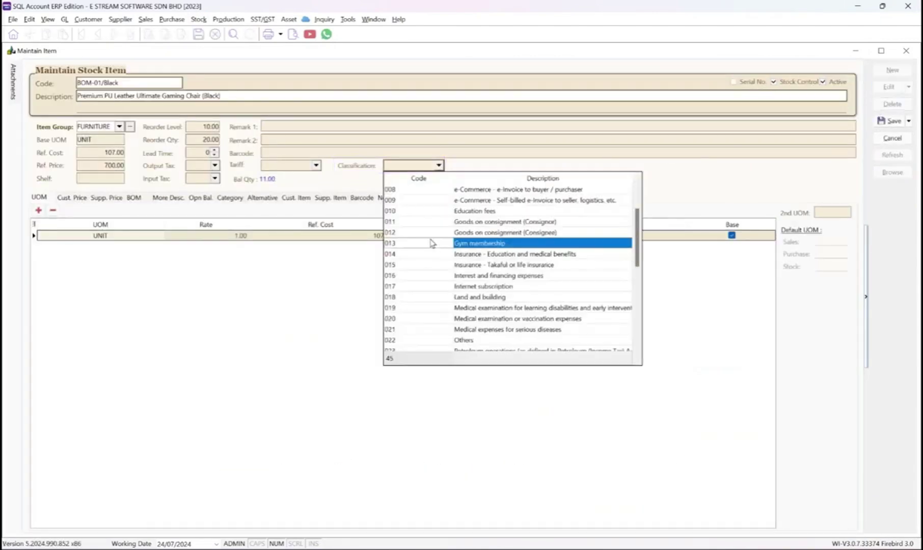
click(441, 340)
click(886, 127)
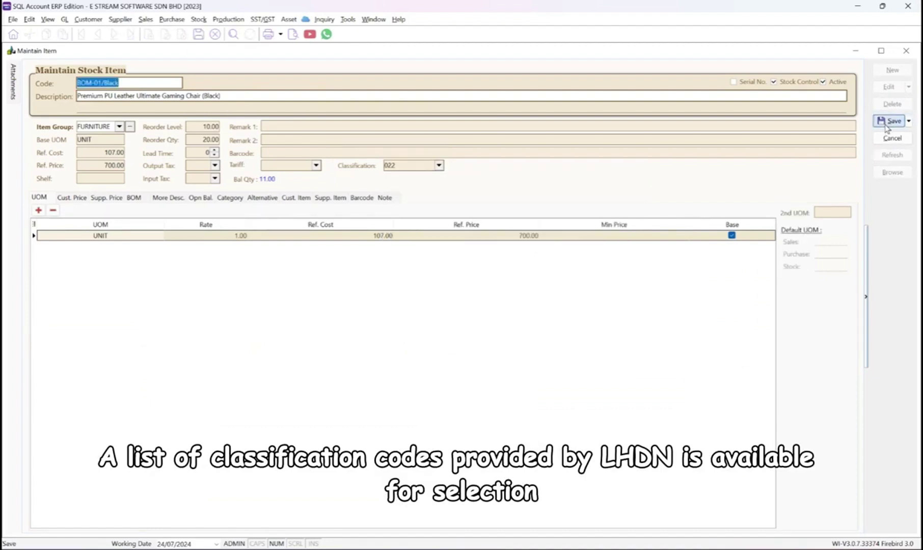
click(891, 172)
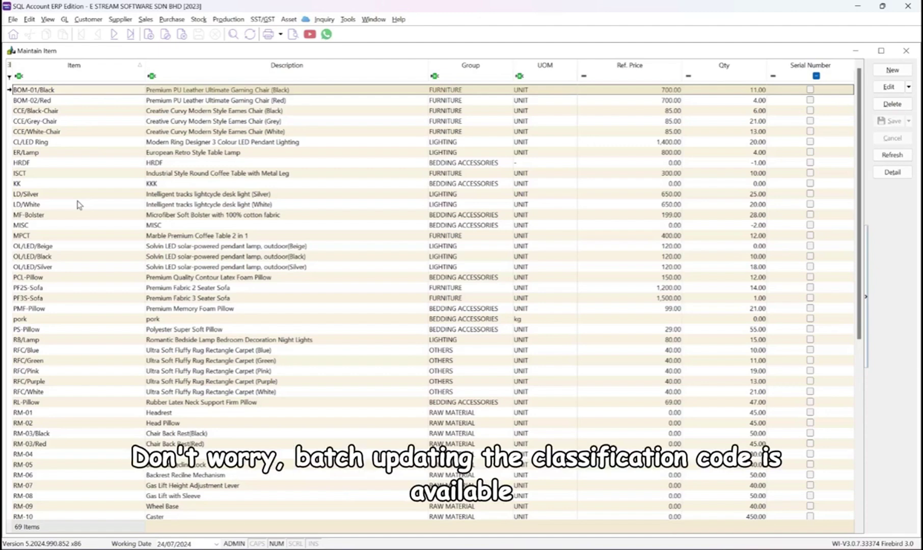
- Batch-edit the 28 items LD/White through RM-07 to classification code 022
click(77, 205)
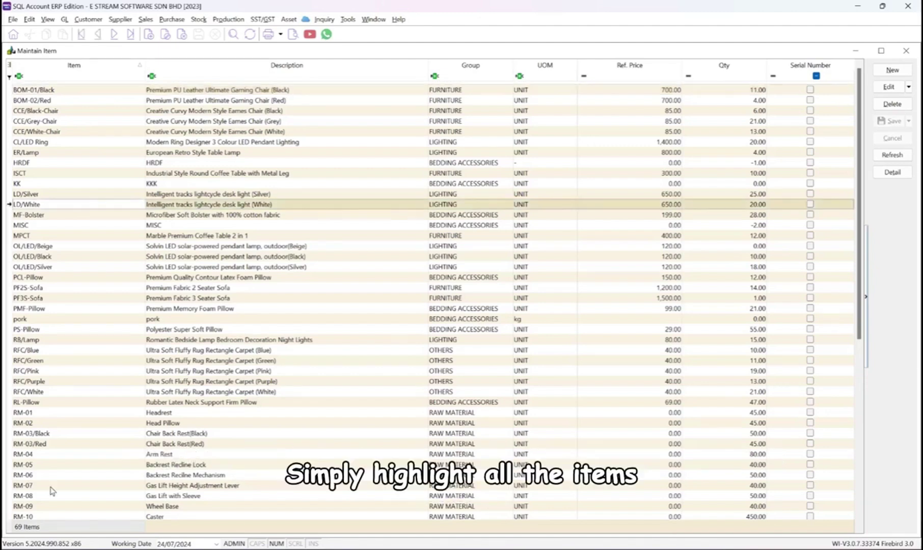
shift+click(50, 486)
right_click(535, 299)
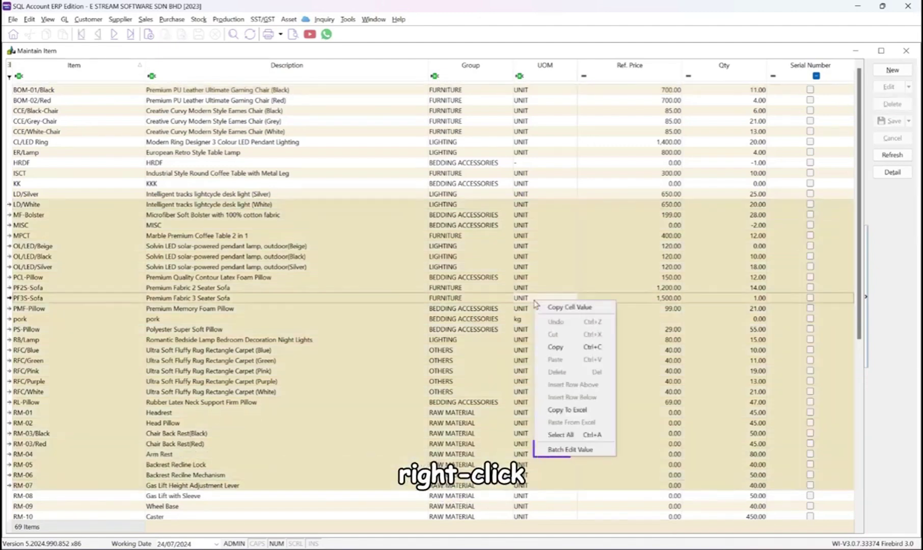
click(565, 448)
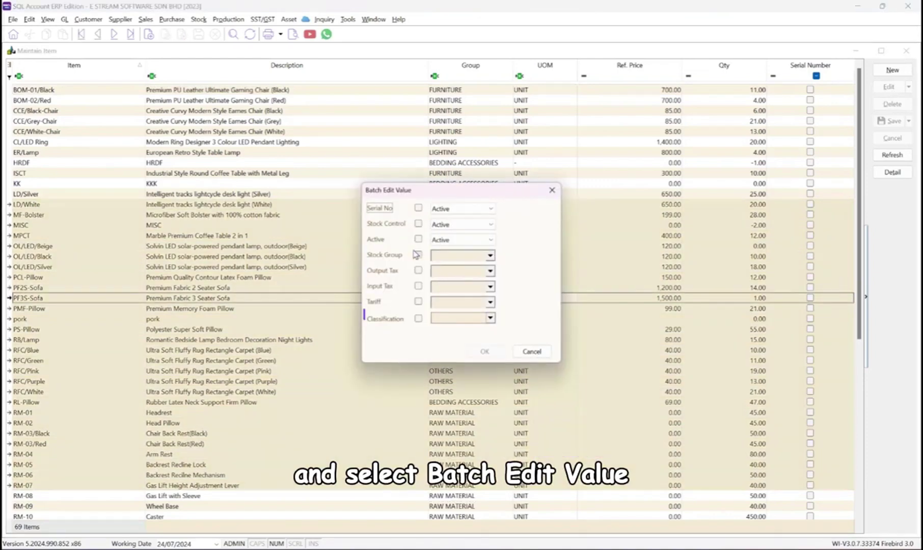
click(491, 318)
click(490, 319)
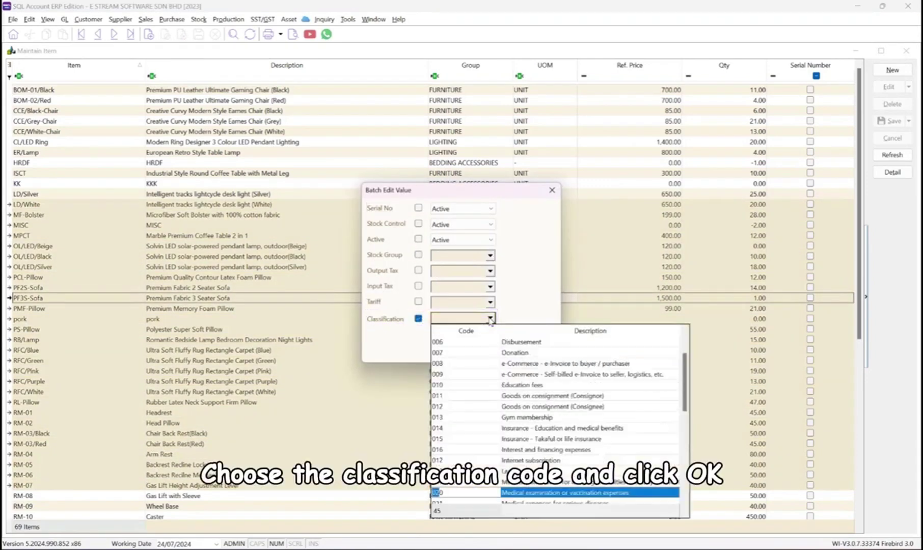
click(510, 489)
click(483, 353)
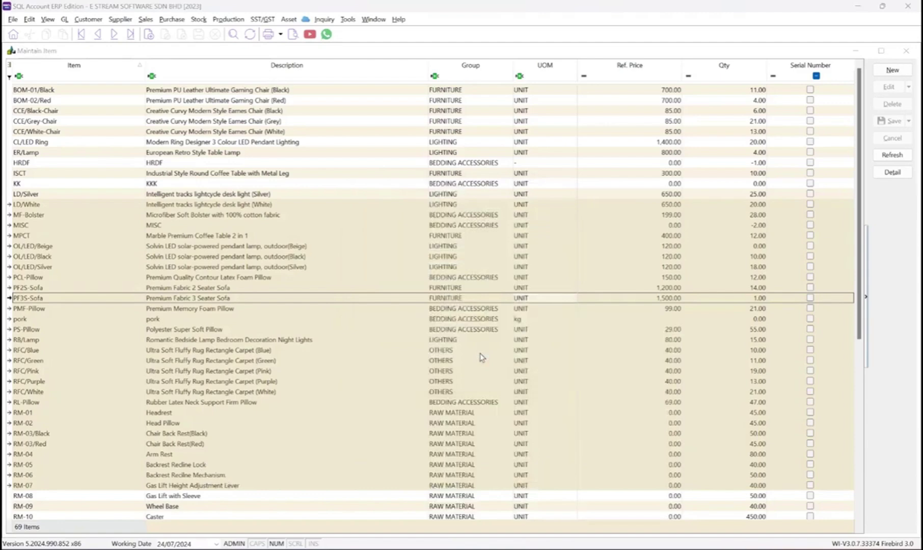
click(488, 298)
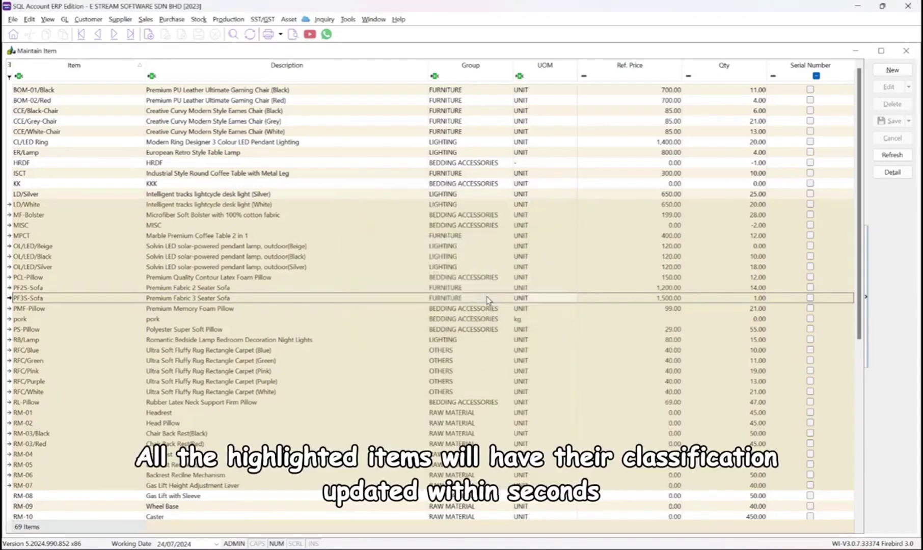
- Add the Classification column to the stock item list
click(532, 295)
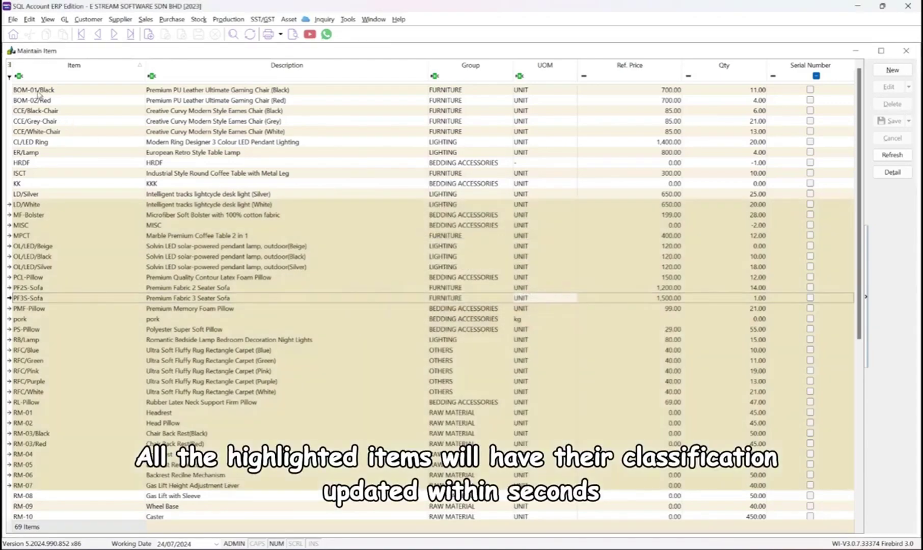
click(9, 65)
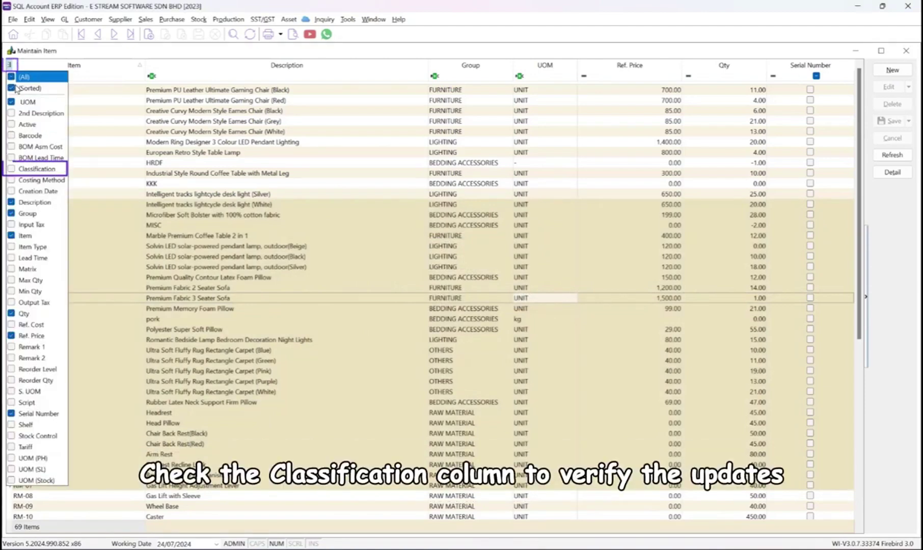
click(11, 169)
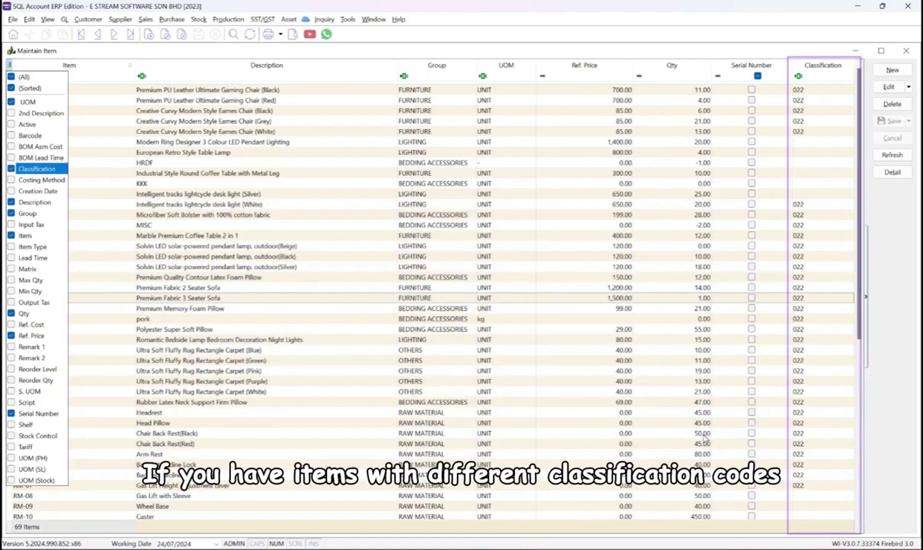
- Close the stock items and try a registration lookup for 'ELECTRIC' without picking a company
click(912, 53)
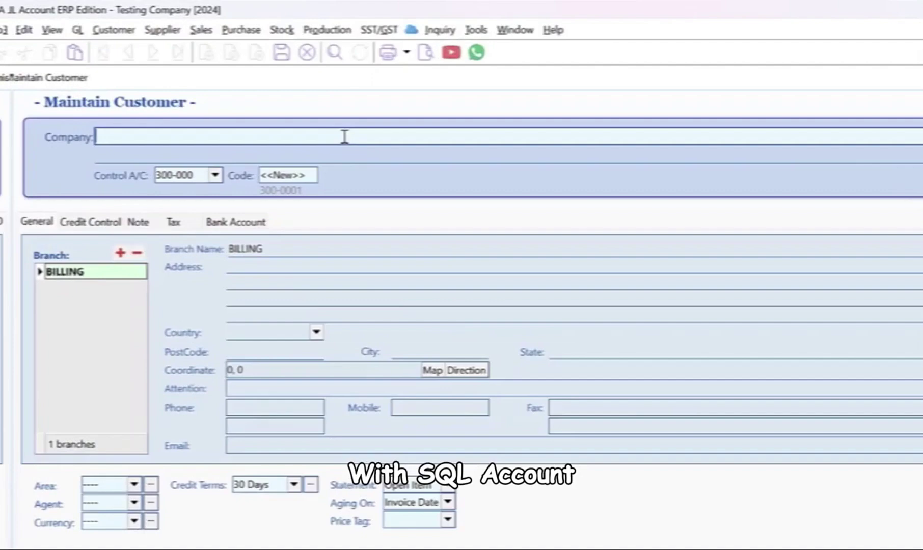
text(ELECTRIC)
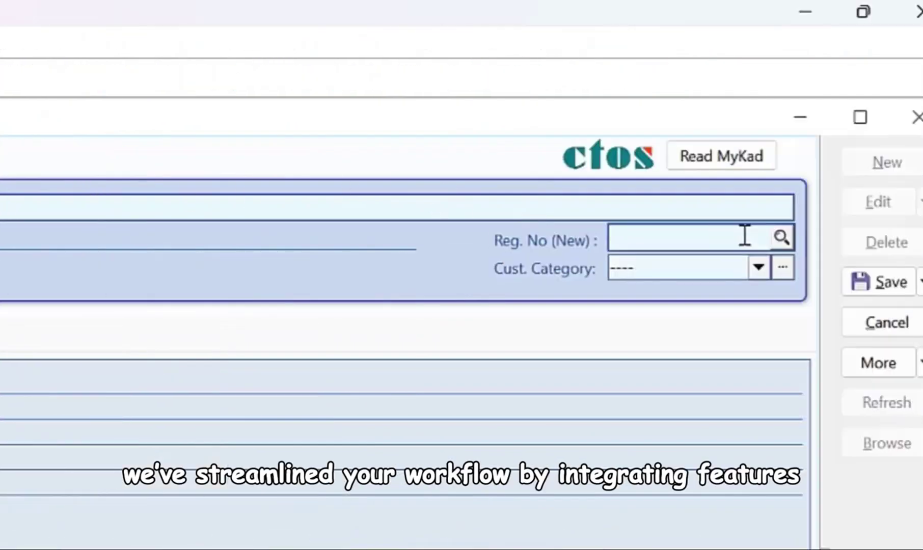
click(783, 239)
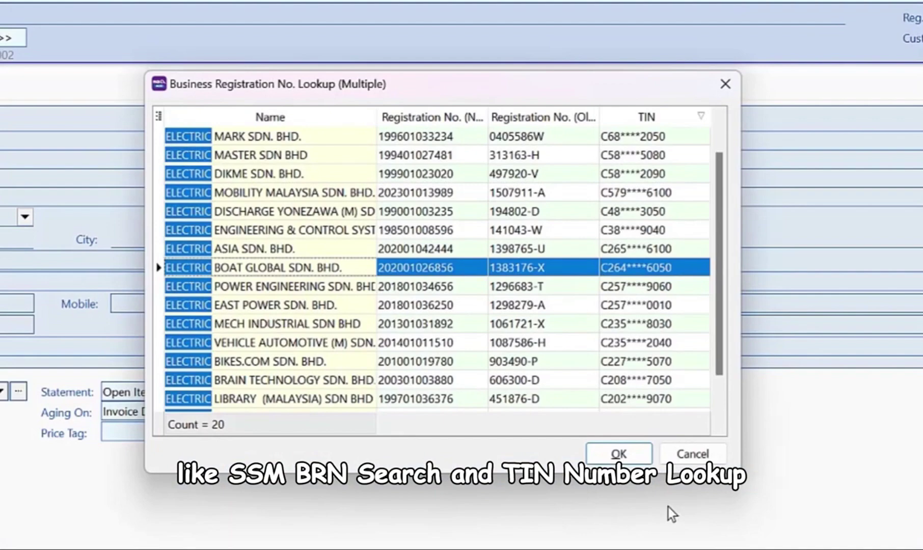
click(693, 453)
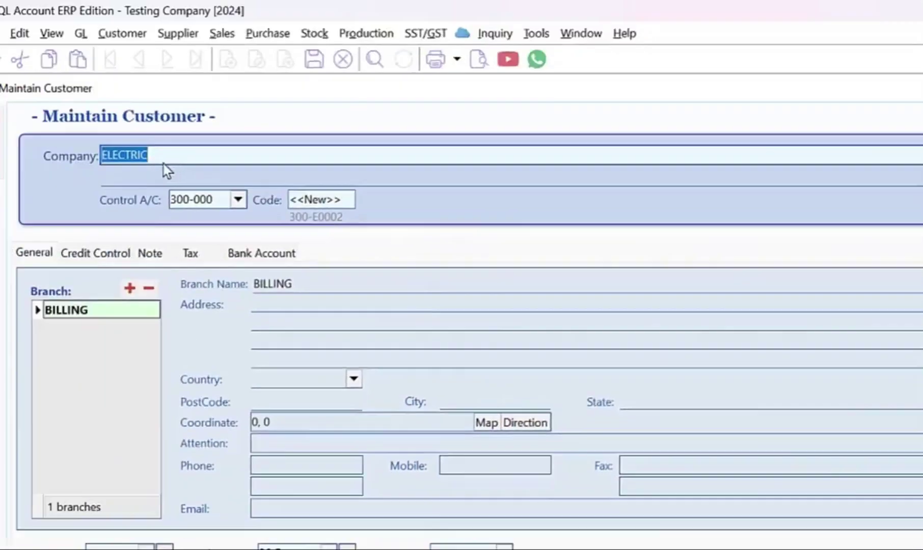
- Look up registered businesses named SUNSURIA and browse their registration numbers and TINs
text(SUNSURIA)
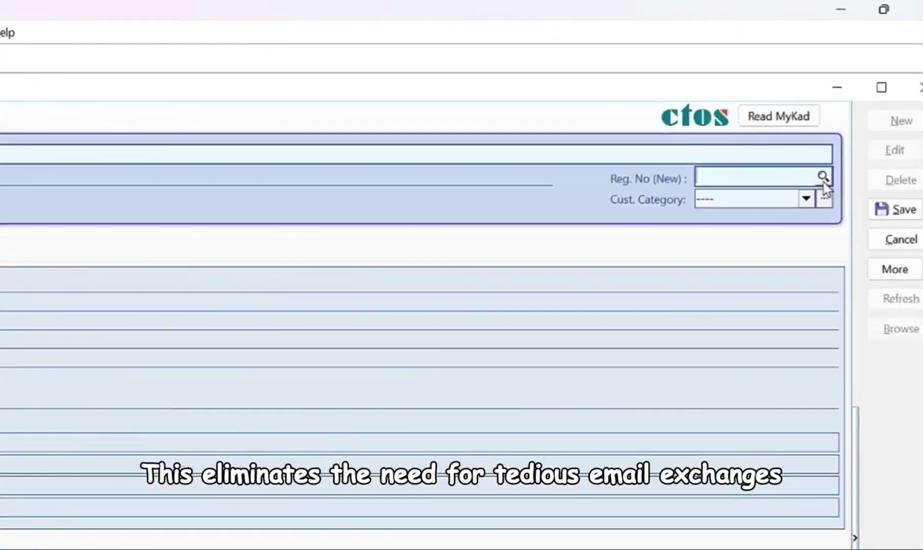
click(823, 178)
scroll(781, 267, down, 2)
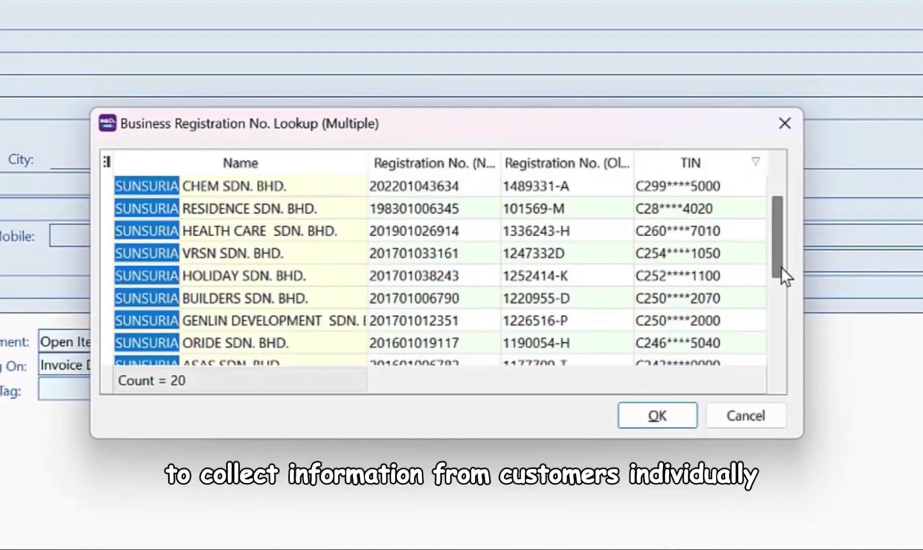
drag(781, 267, 787, 311)
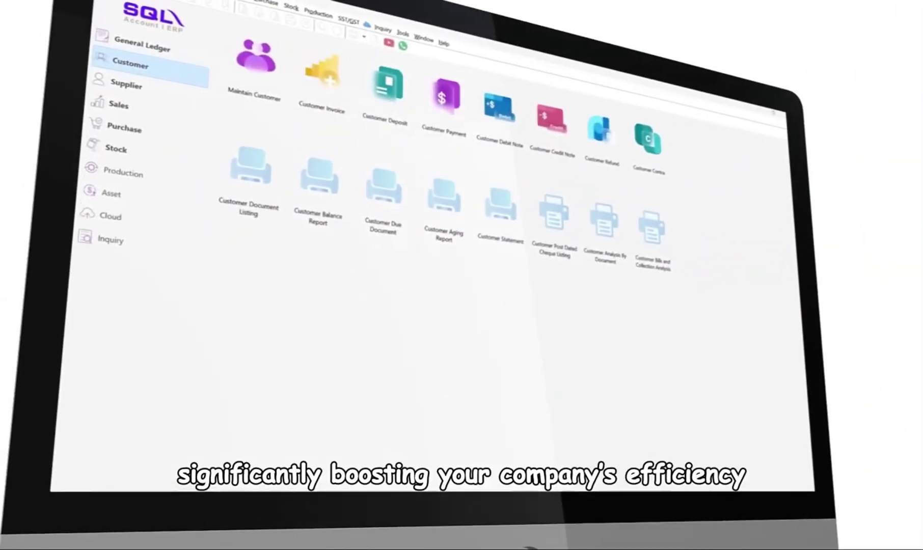